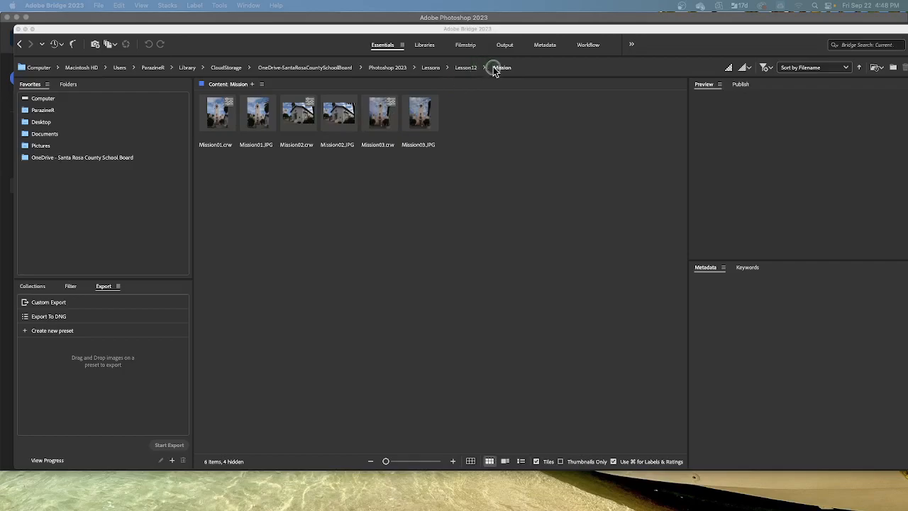
- Open the 12B_Start.nef photo from the Lesson12 folder in Camera Raw
left_click(468, 69)
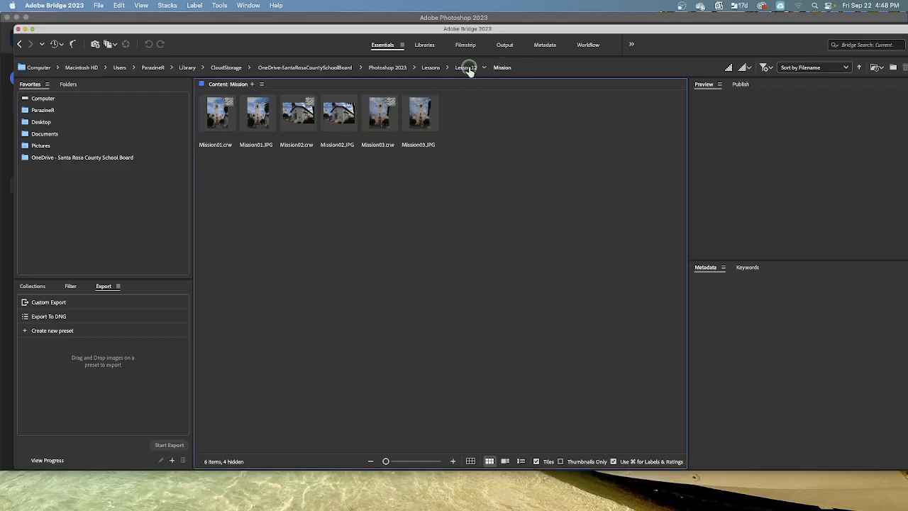
left_click(467, 69)
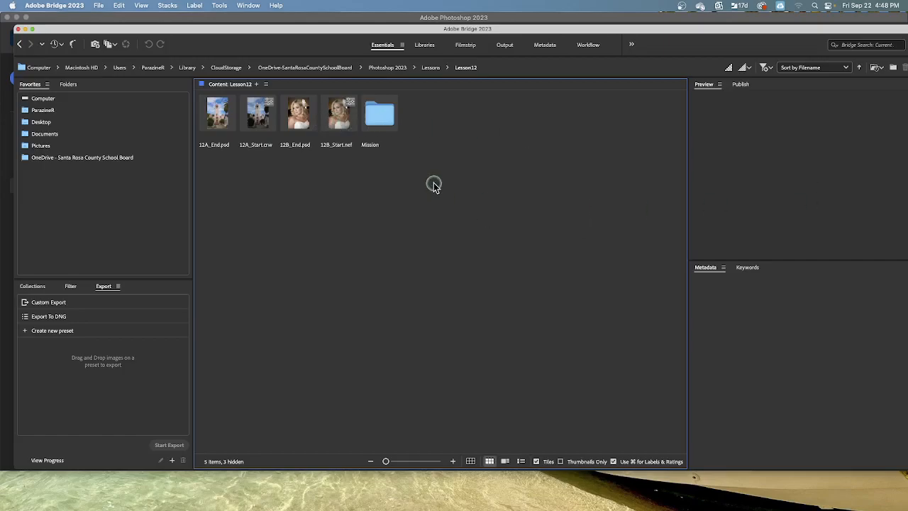
left_click(333, 113)
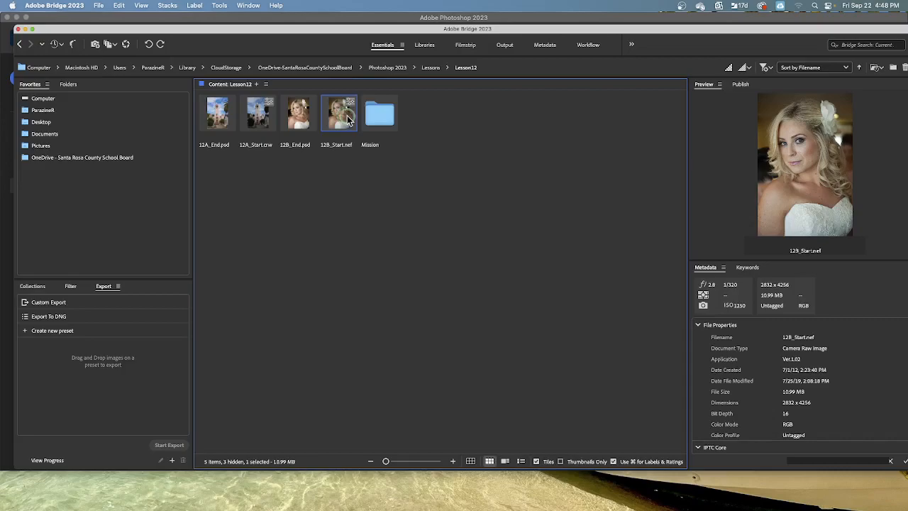
left_click(99, 5)
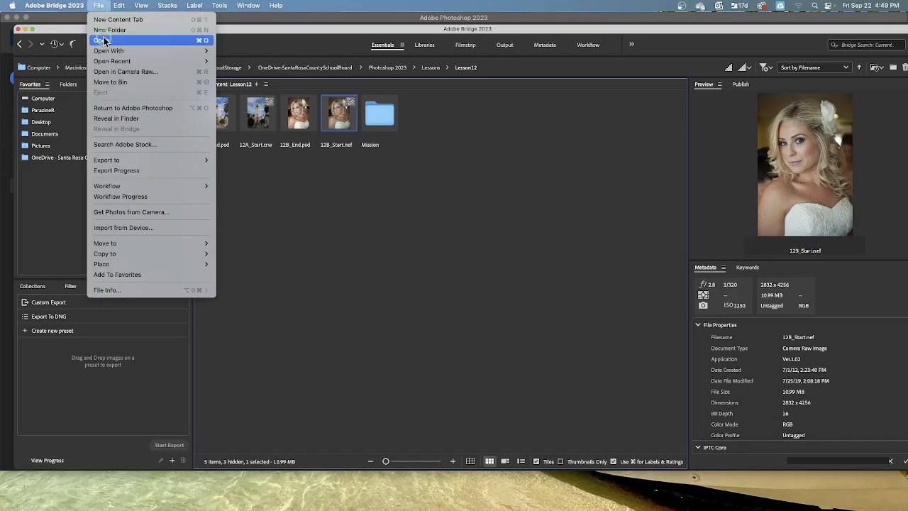
left_click(110, 72)
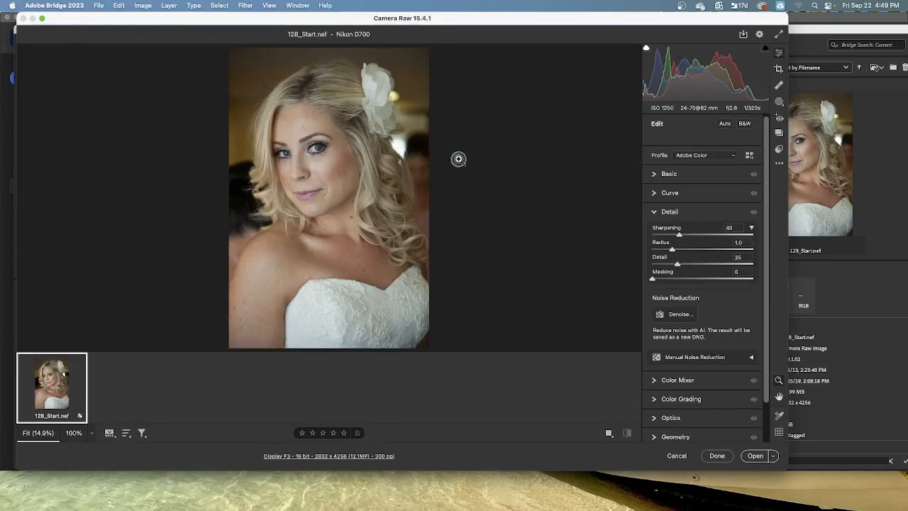
- Apply the Adobe Portrait profile to the photo and collapse the Detail settings
left_click(703, 155)
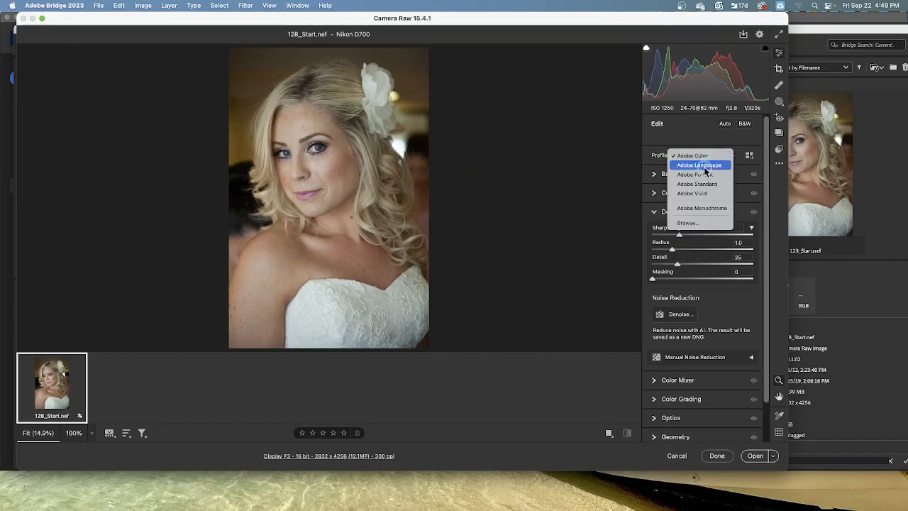
left_click(707, 175)
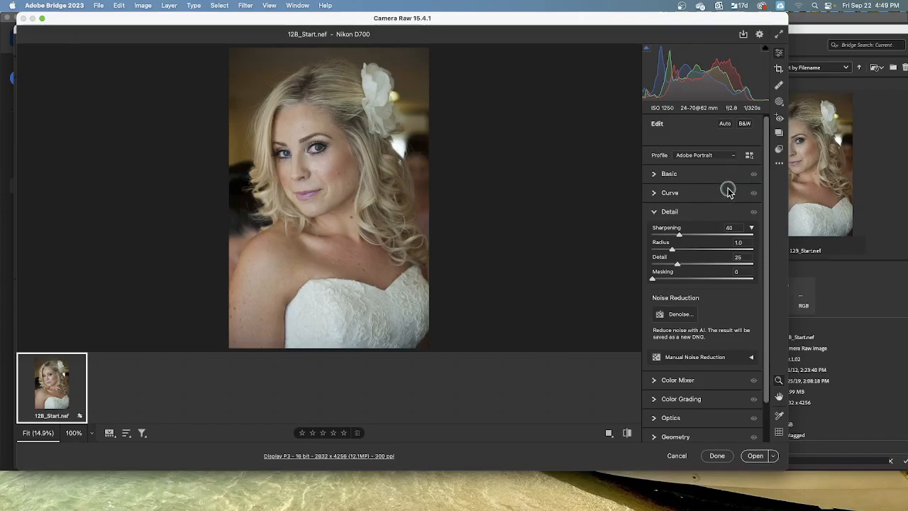
left_click(667, 215)
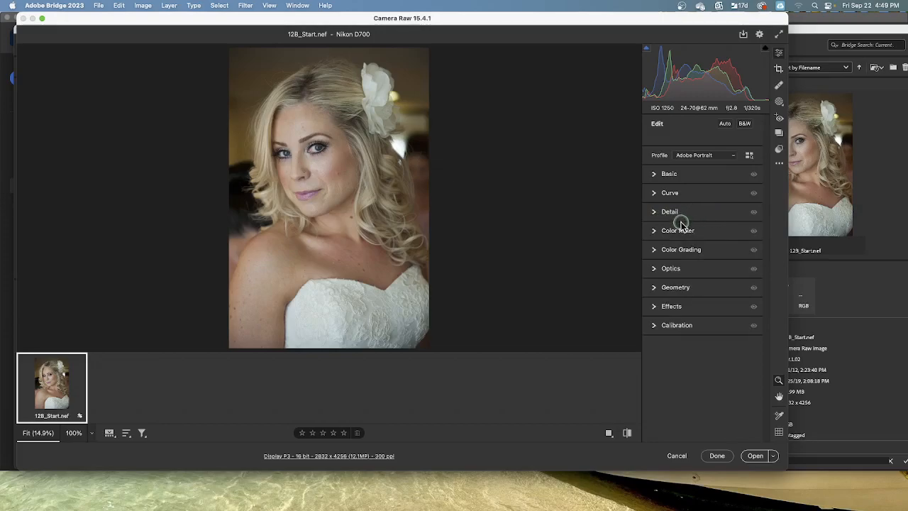
- Set a custom white balance by sampling the white dress with the White Balance tool, and hide the filmstrip
left_click(656, 174)
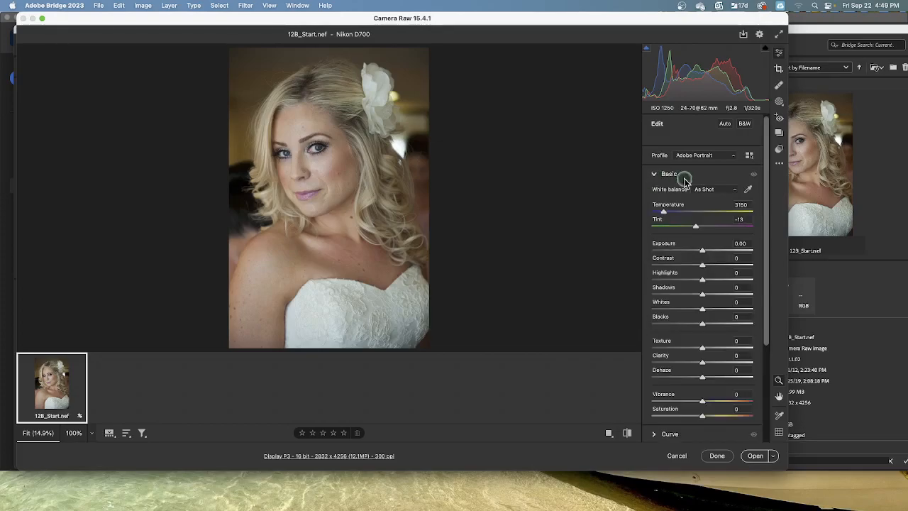
left_click(737, 190)
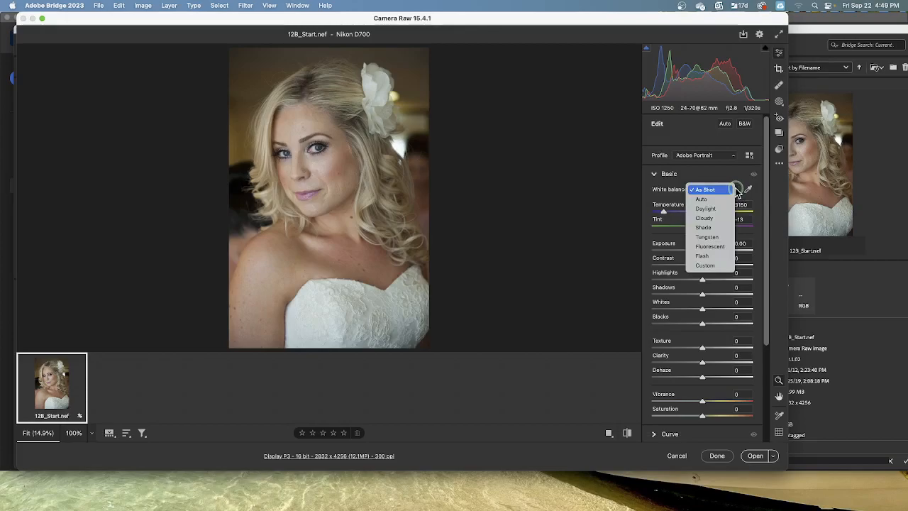
left_click(733, 190)
left_click(750, 190)
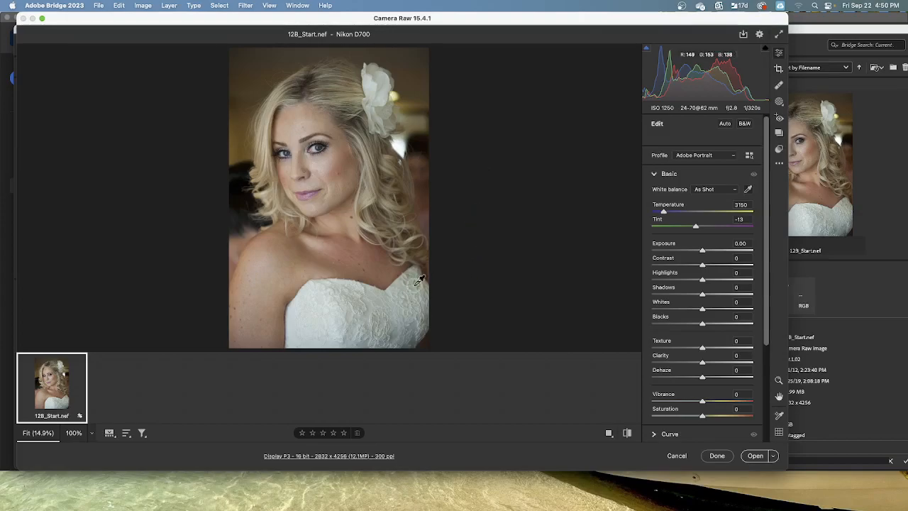
left_click(383, 291)
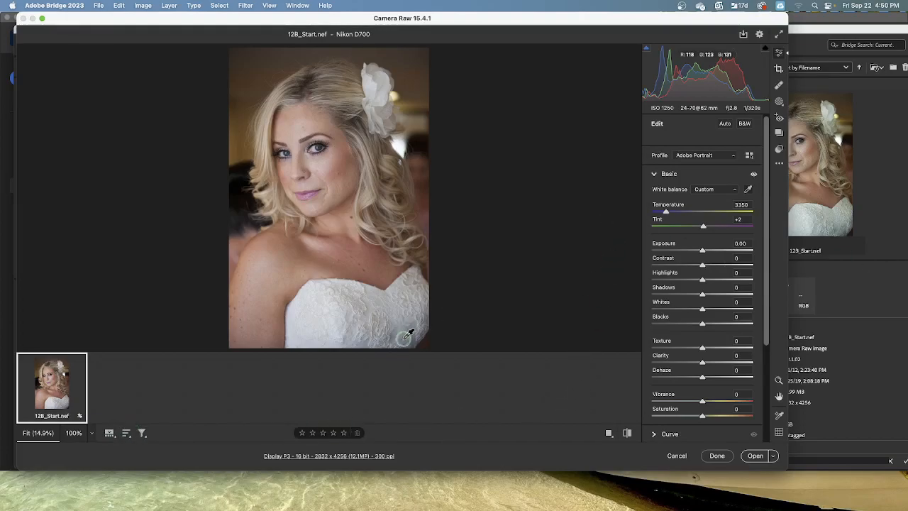
left_click(111, 433)
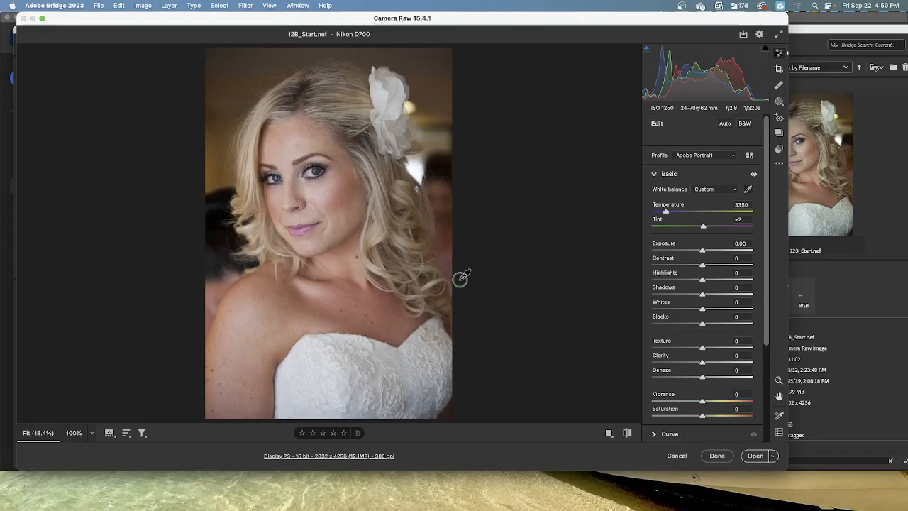
- Apply the automatic tone adjustments to the portrait and reset Exposure to 0.00
left_click(724, 125)
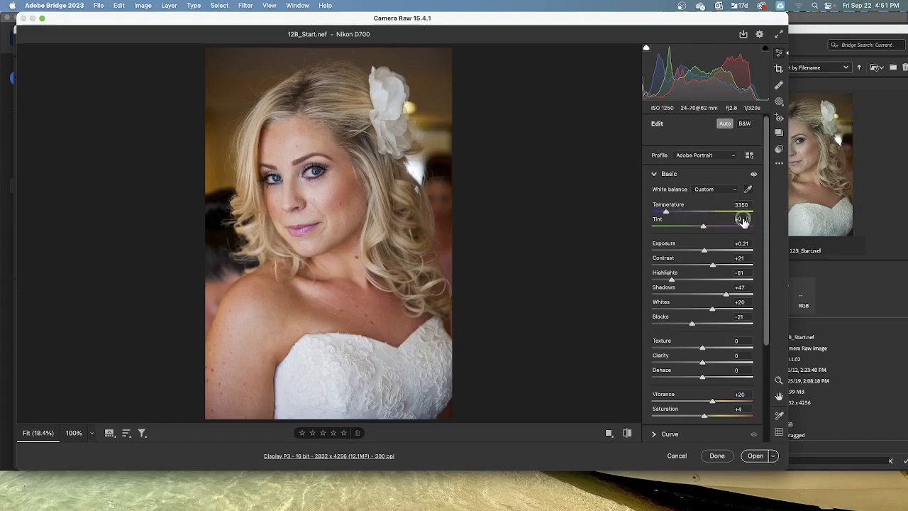
left_click_drag(664, 246, 666, 247)
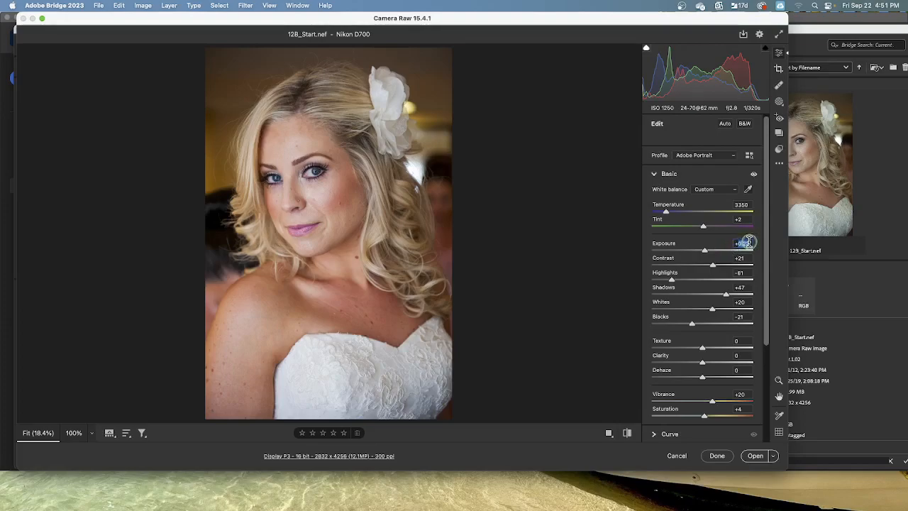
double_click(704, 252)
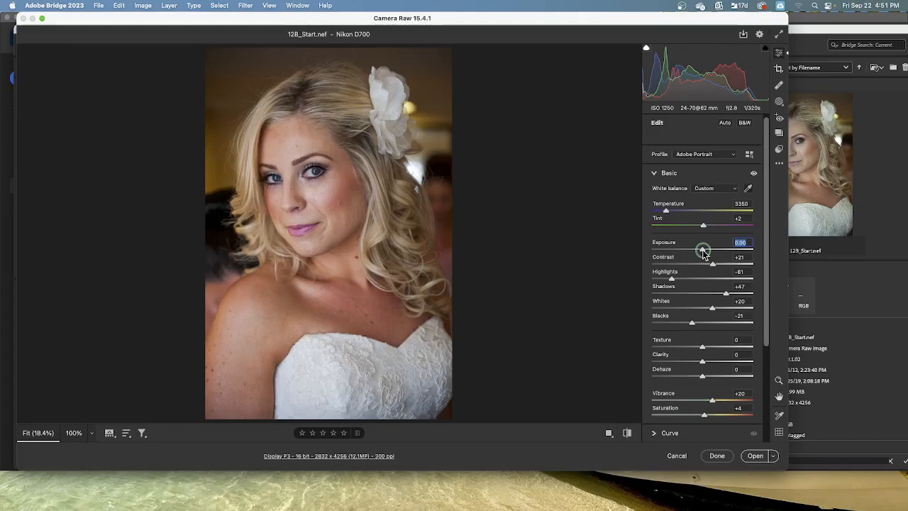
- Set the photo's Contrast to -20 and its Clarity to 8
left_click(748, 257)
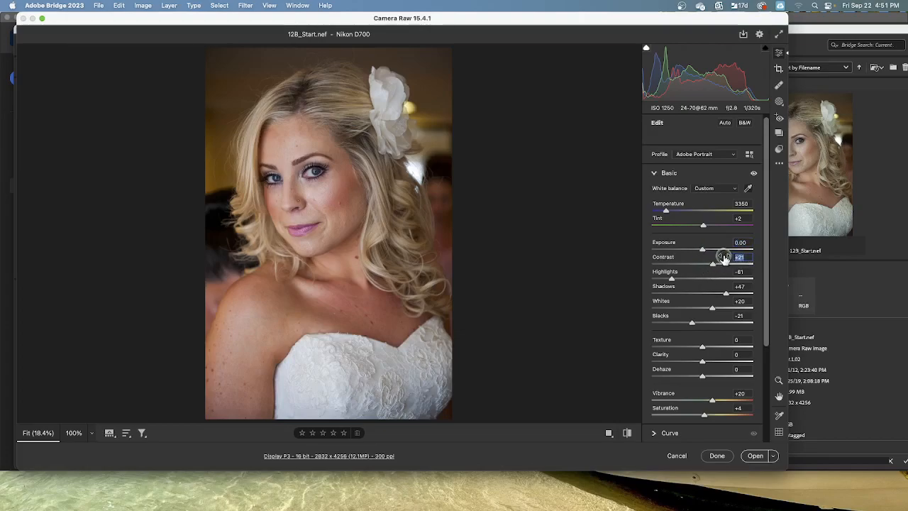
type("-20")
key("Return")
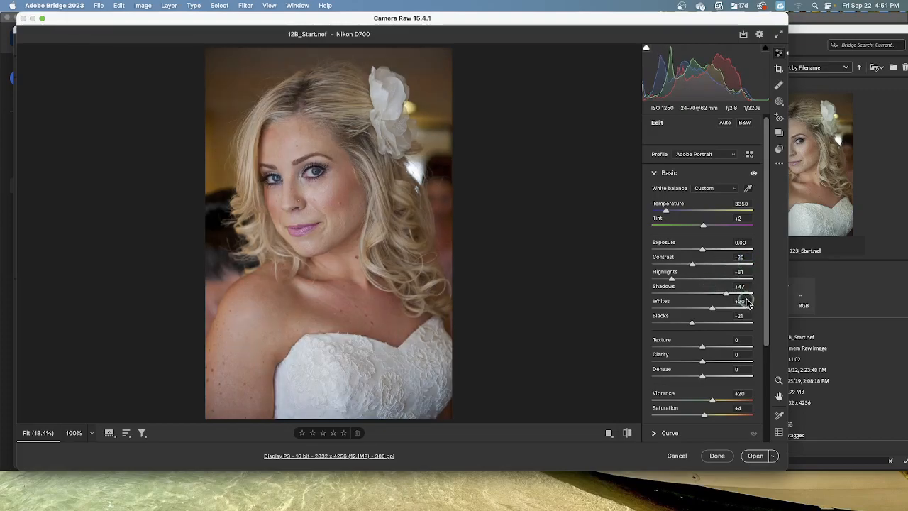
left_click(741, 355)
type("8")
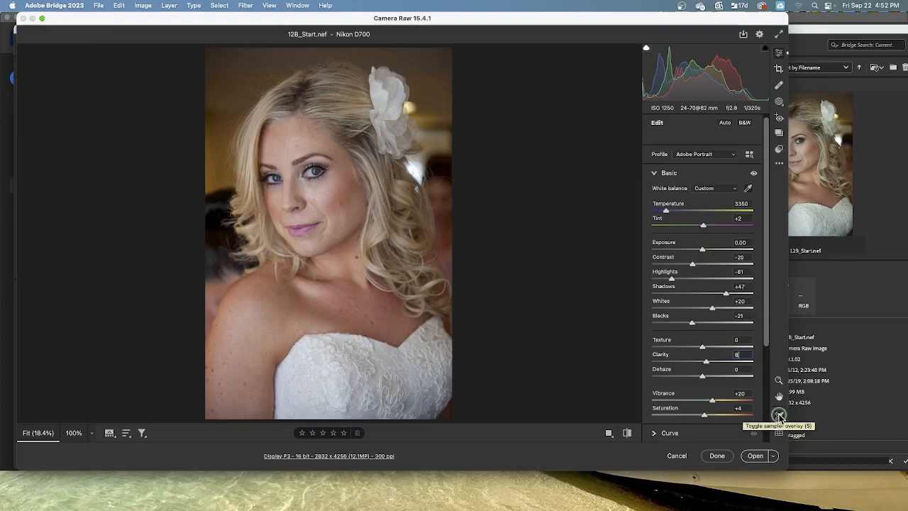
- Remove the moles and spots on the lower cheek, jaw and neck at 100% view using Content-Aware Remove with size 15
left_click(777, 86)
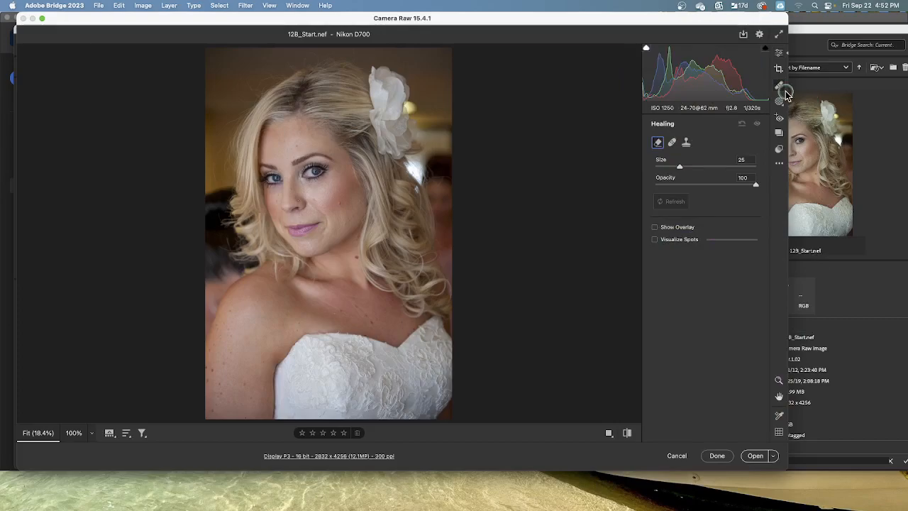
left_click(674, 141)
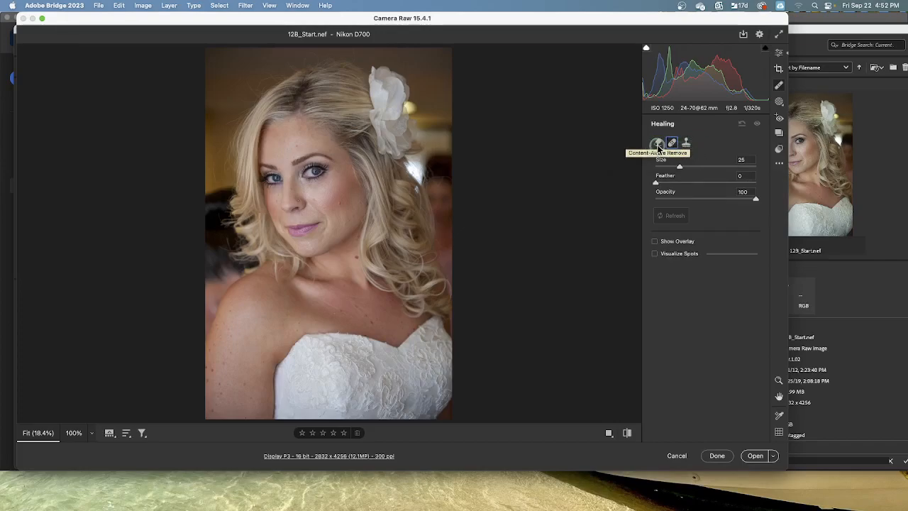
left_click(657, 144)
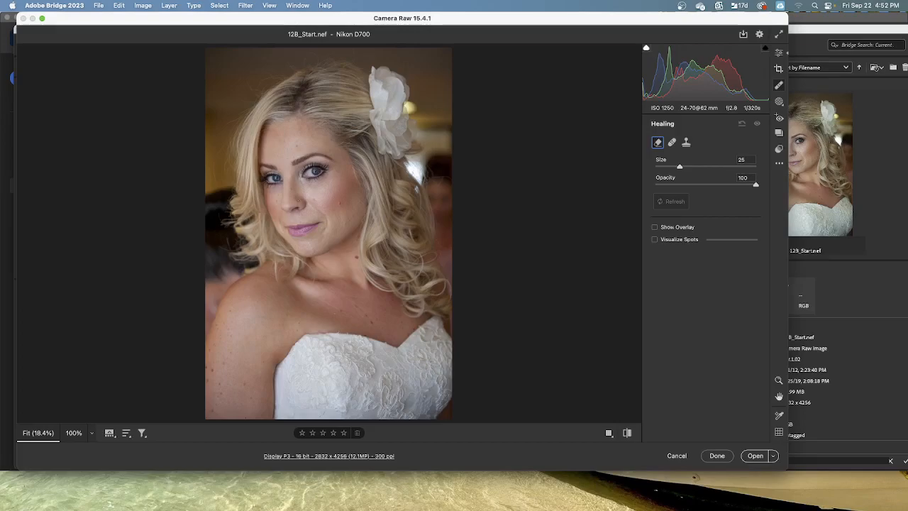
left_click(74, 432)
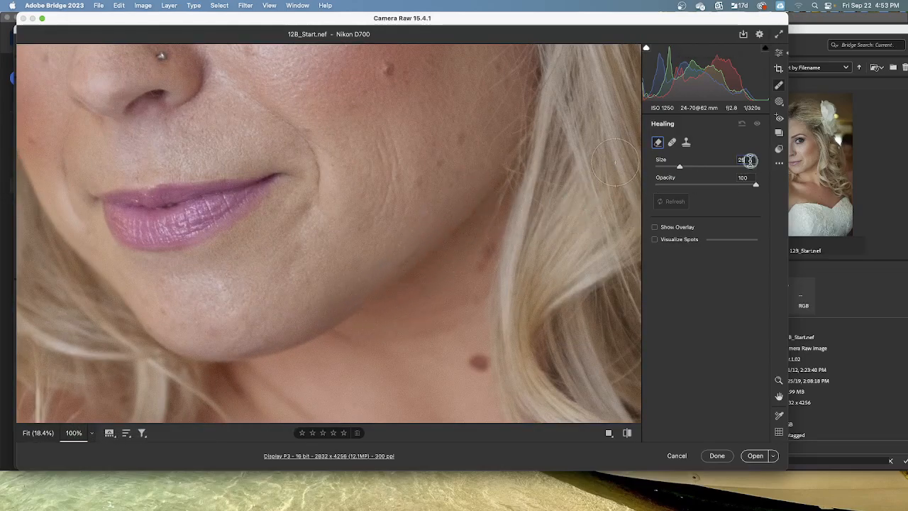
type("2")
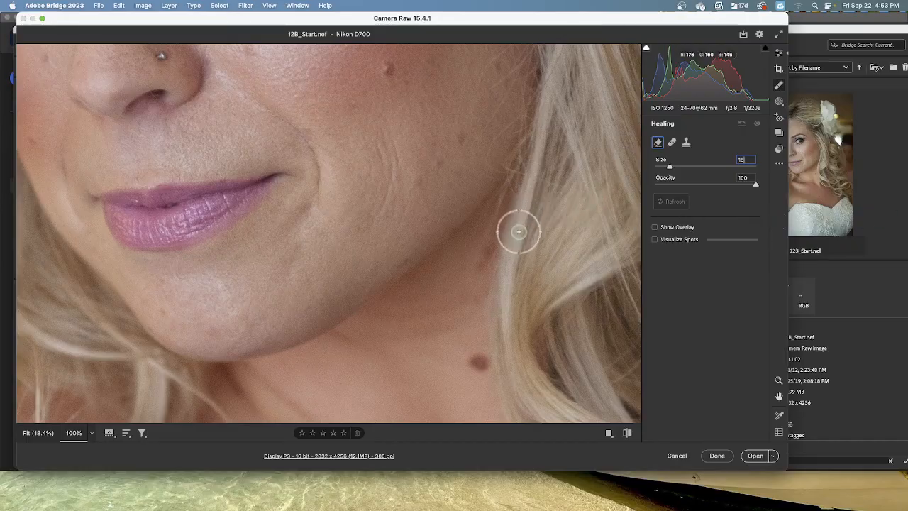
left_click(391, 70)
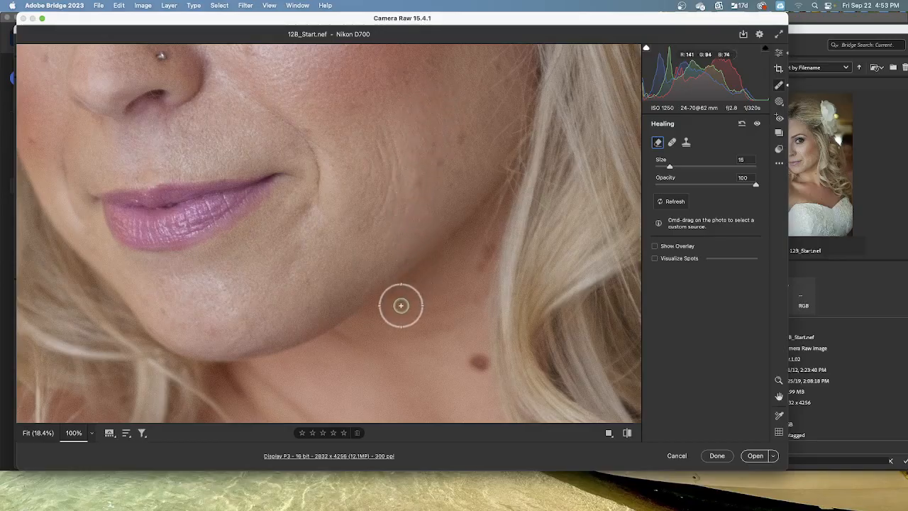
left_click(480, 363)
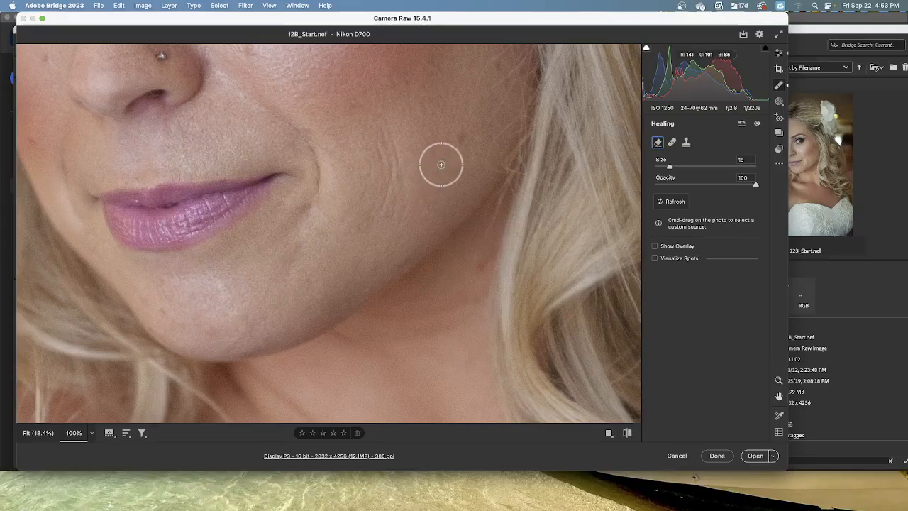
left_click(461, 142)
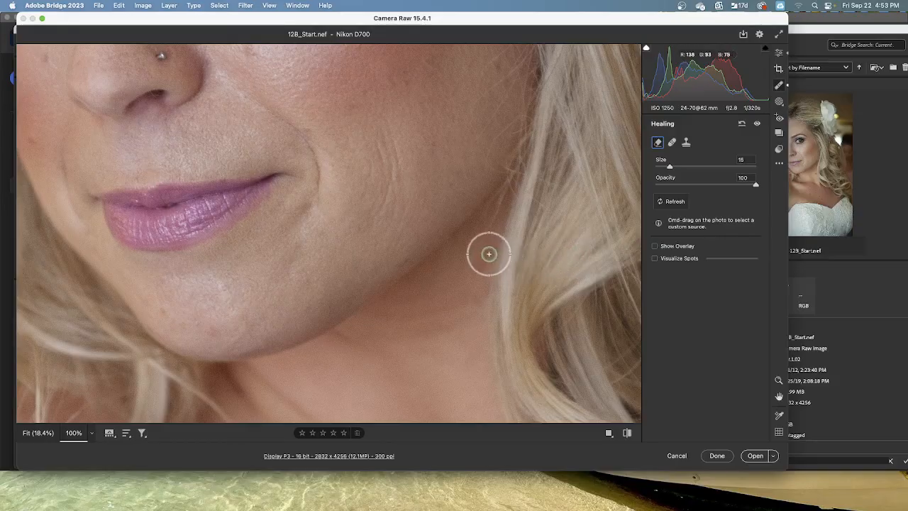
left_click_drag(481, 253, 480, 282)
left_click(409, 271)
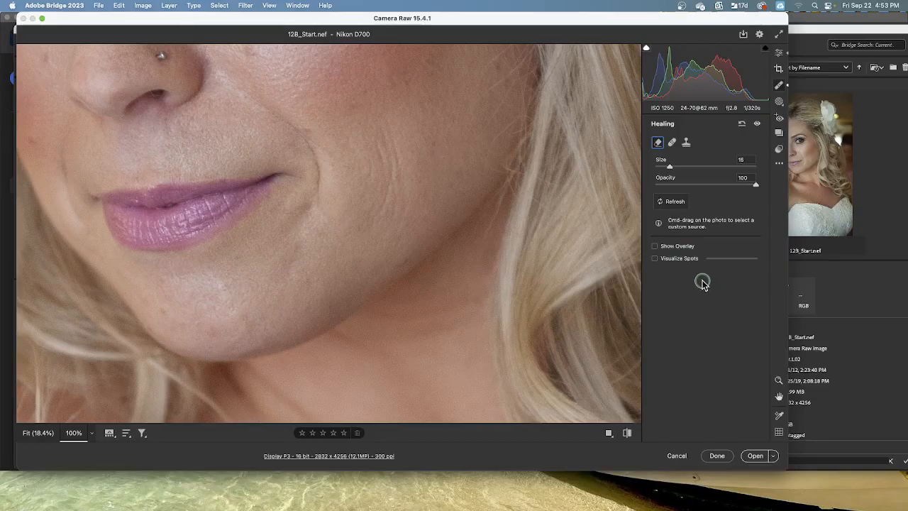
- Remove the blemishes on both cheeks and the stud on the nose with Content-Aware Remove
left_click(778, 399)
left_click_drag(452, 196, 591, 316)
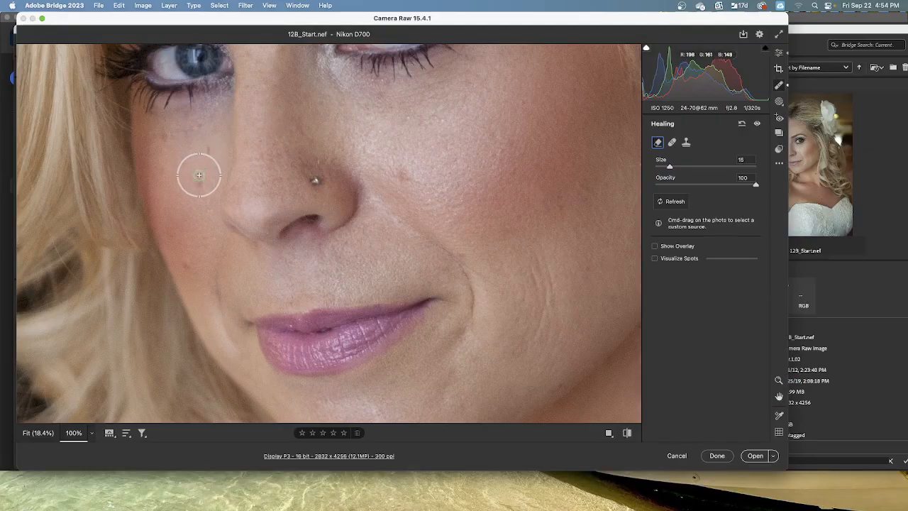
left_click(186, 266)
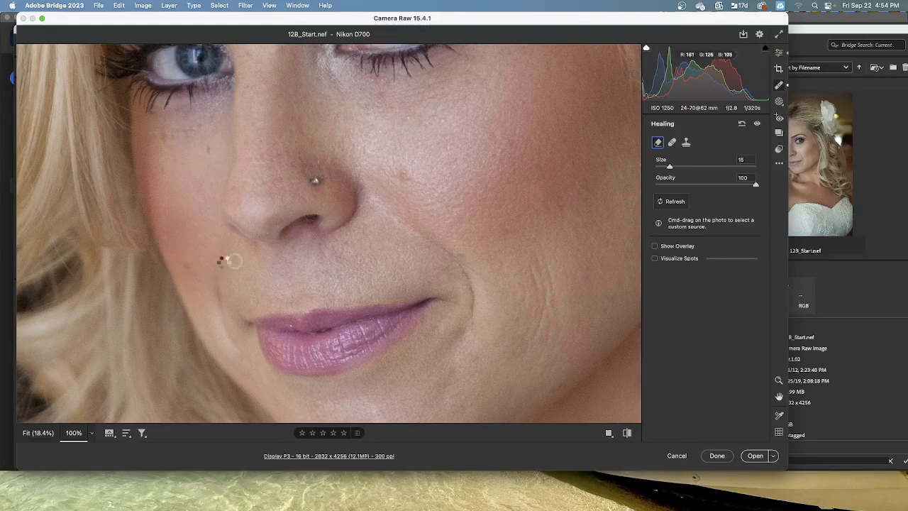
left_click(405, 176)
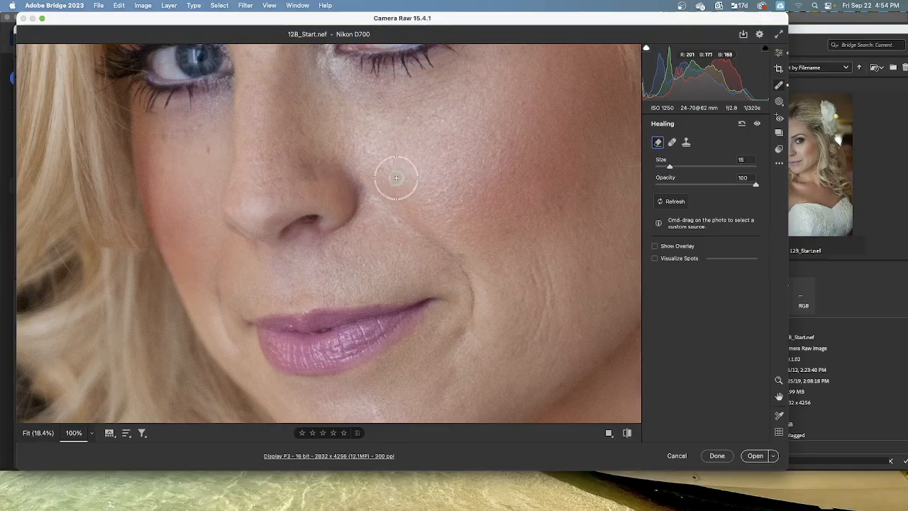
left_click(310, 164)
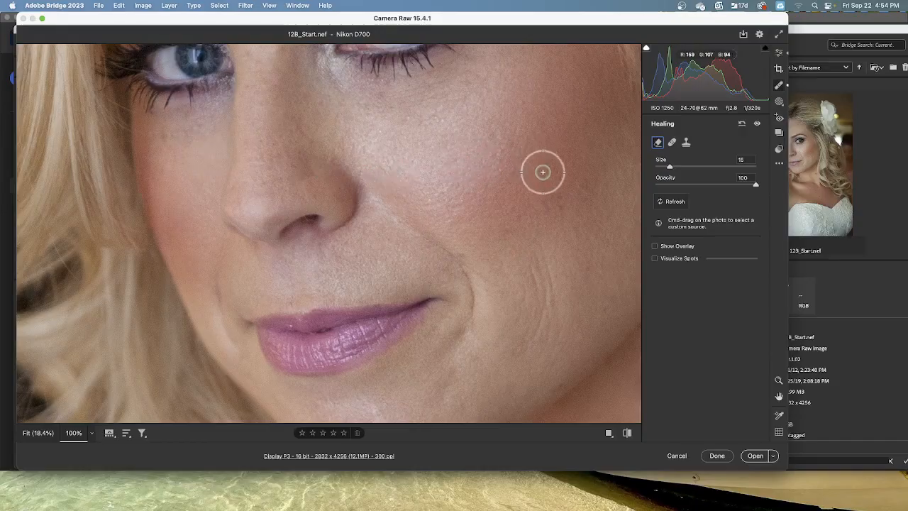
- Remove the forehead blemish above the inner end of the eyebrow with Content-Aware Remove
left_click(780, 397)
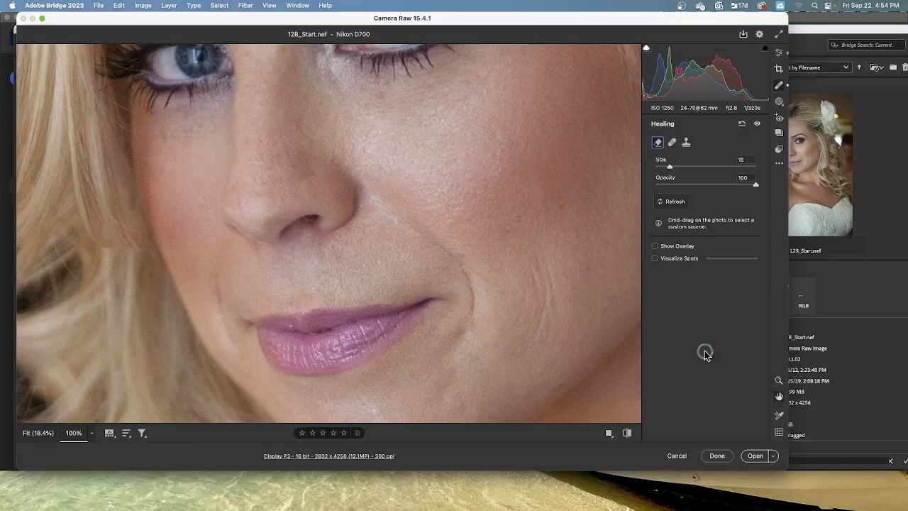
left_click_drag(499, 232, 594, 456)
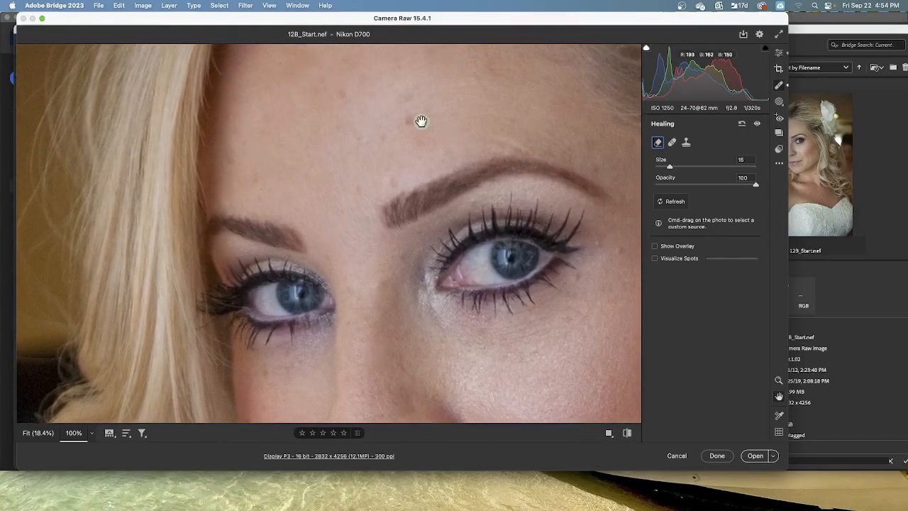
left_click(780, 396)
left_click(413, 121)
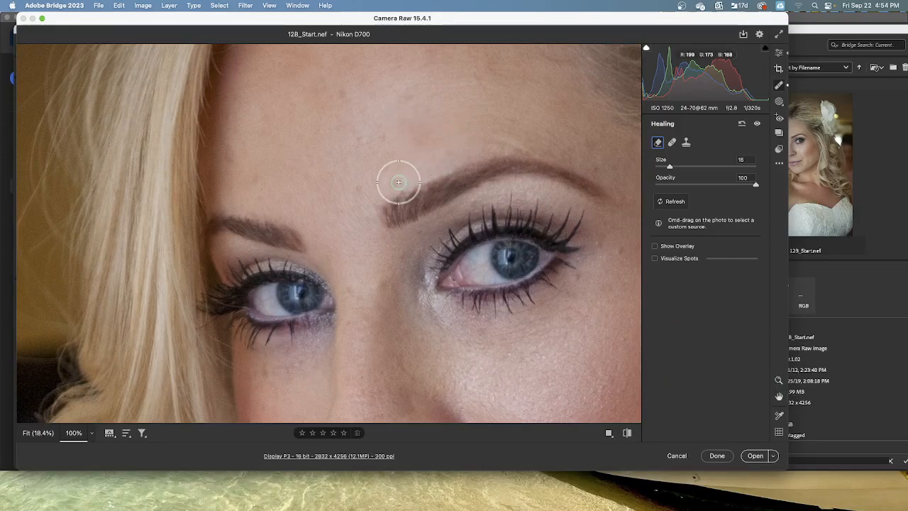
- Remove the spots on the nose bridge, forehead, outer eye corner and under-eye area with Content-Aware Remove
left_click(384, 286)
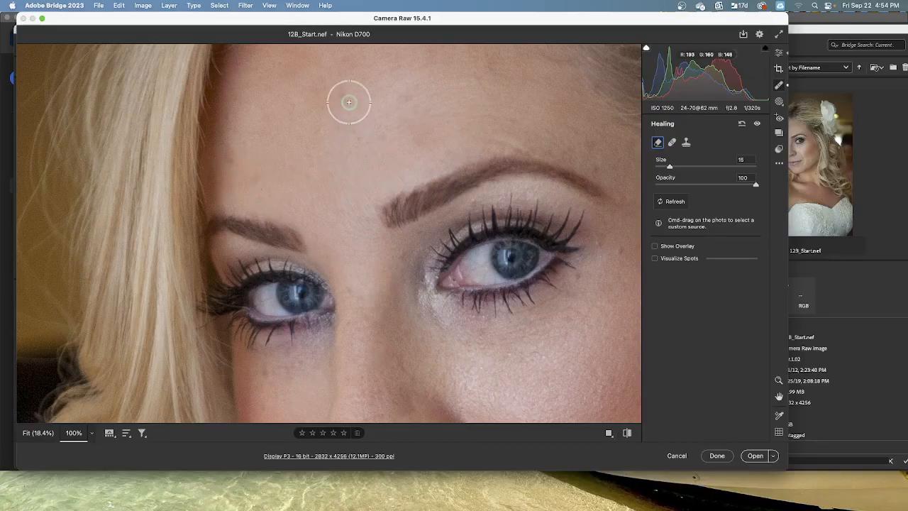
left_click(268, 187)
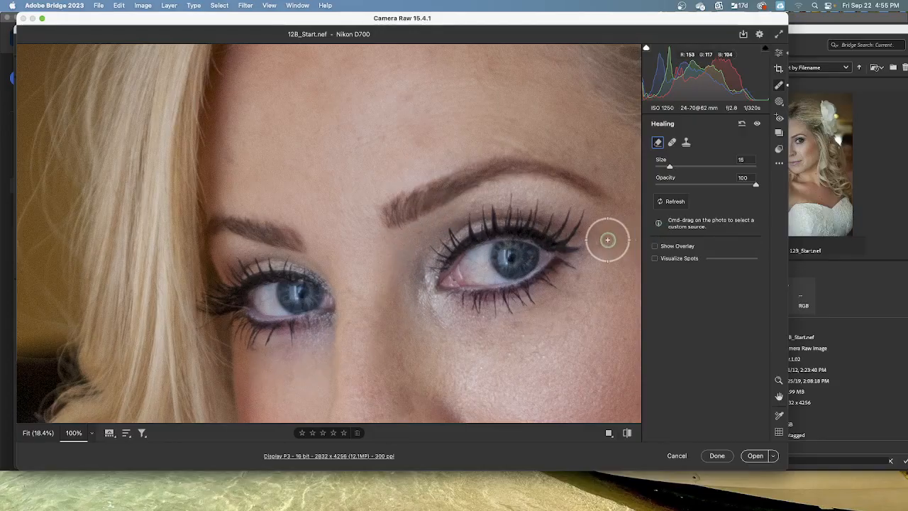
left_click_drag(607, 246, 603, 240)
left_click_drag(542, 304, 555, 302)
left_click_drag(515, 329, 535, 327)
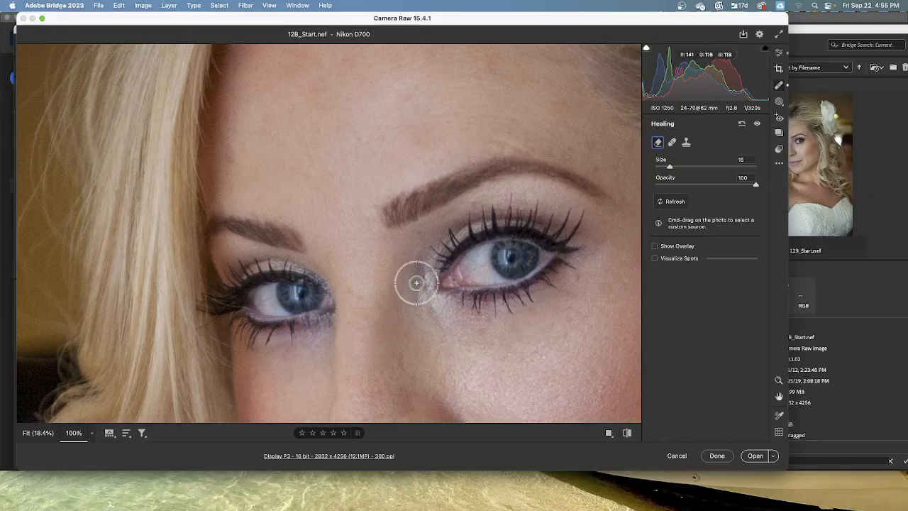
- Remove the moles and freckles on the shoulder and upper arm at 100% view using Content-Aware Remove
left_click(32, 433)
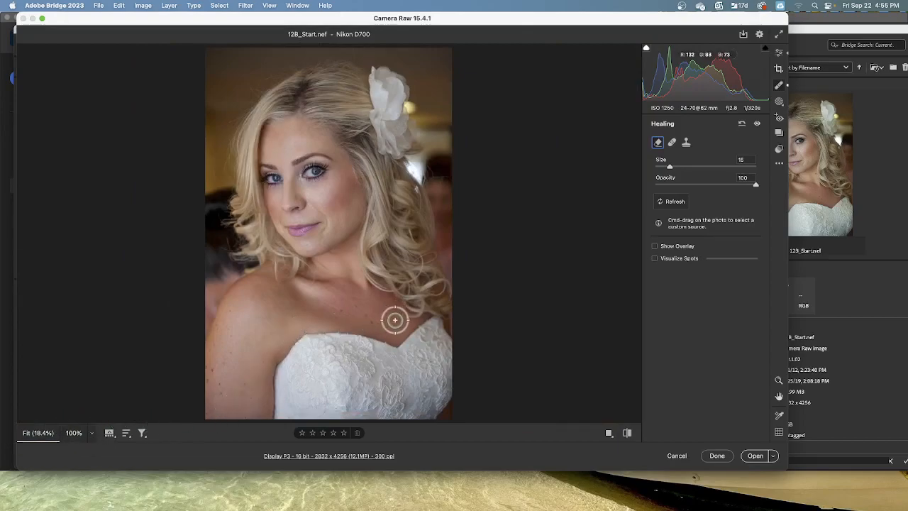
left_click(779, 397)
left_click_drag(392, 310, 464, 209)
left_click(71, 433)
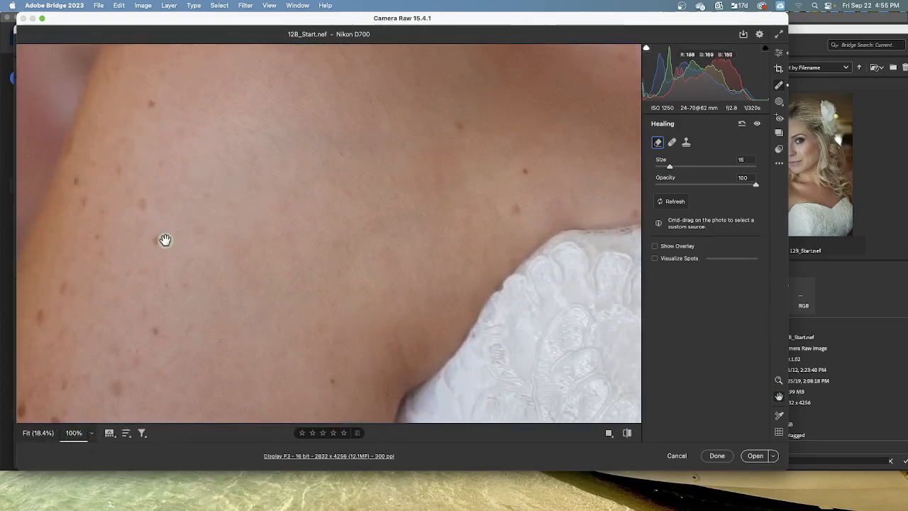
left_click_drag(192, 251, 338, 218)
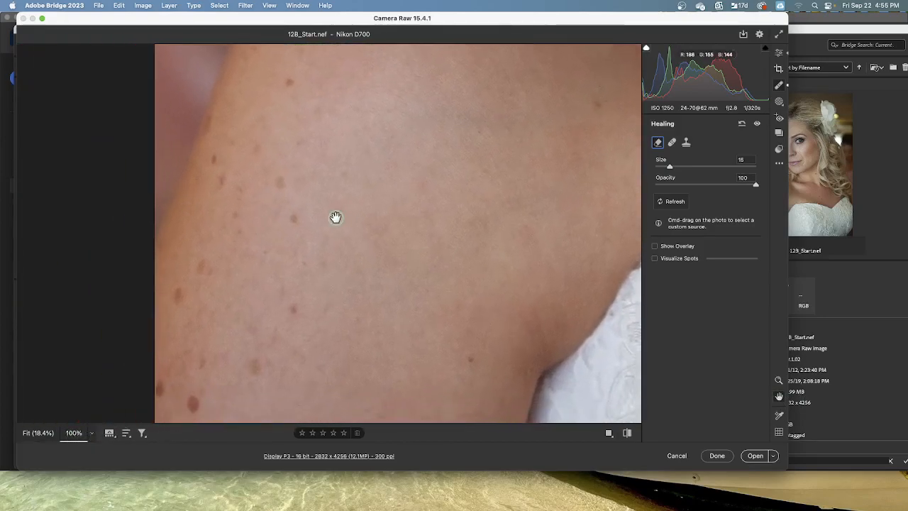
left_click(779, 392)
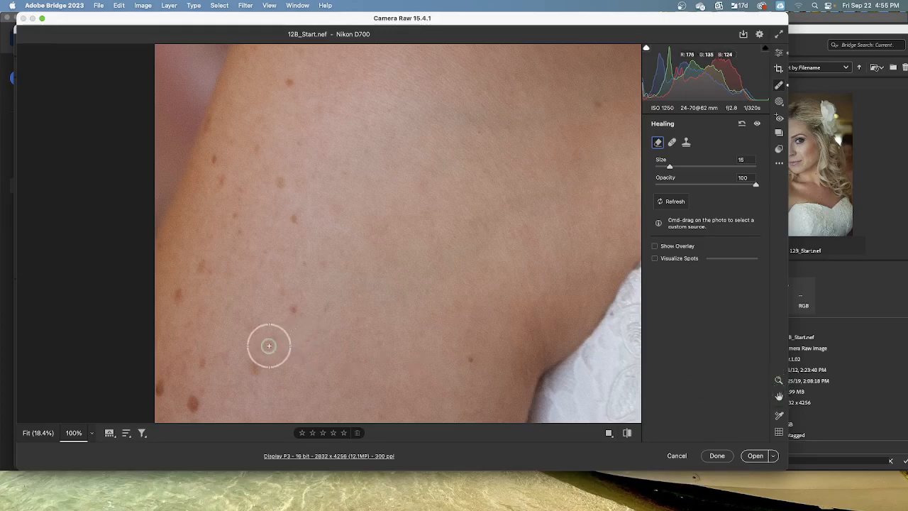
left_click_drag(301, 307, 288, 319)
mouse_move(173, 397)
left_mouse_down()
mouse_move(155, 376)
mouse_move(182, 275)
mouse_move(227, 238)
mouse_move(286, 162)
mouse_move(301, 249)
left_mouse_up()
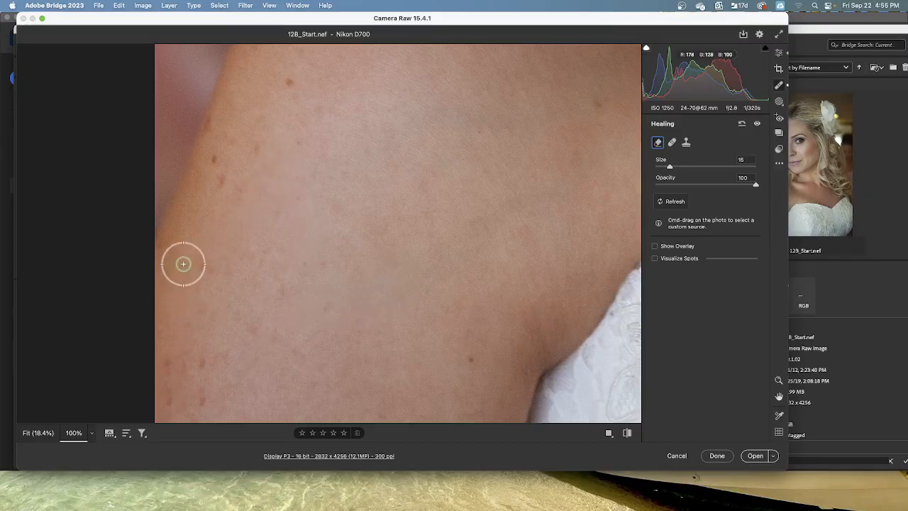
left_click_drag(200, 256, 203, 421)
left_click_drag(166, 345, 166, 419)
left_click_drag(213, 142, 223, 237)
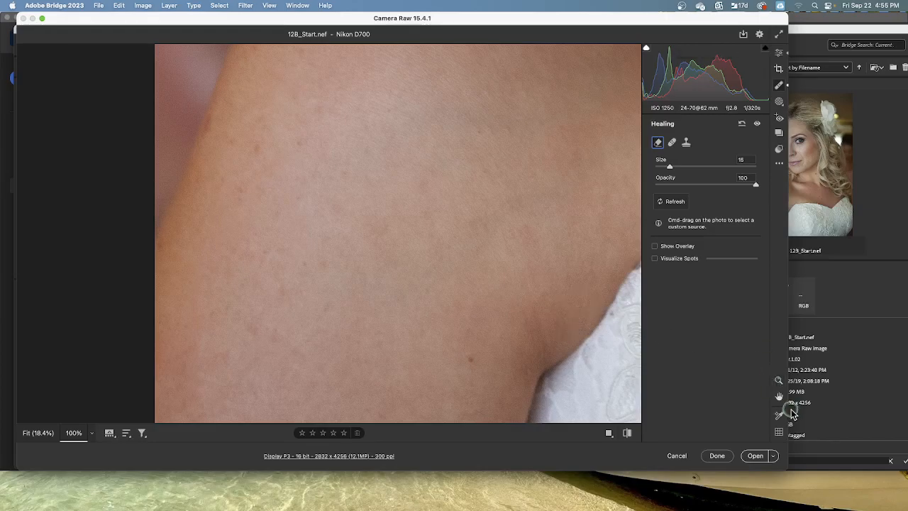
- Remove the moles and spots across the chest above the dress neckline with Content-Aware Remove
left_click_drag(486, 220, 308, 296)
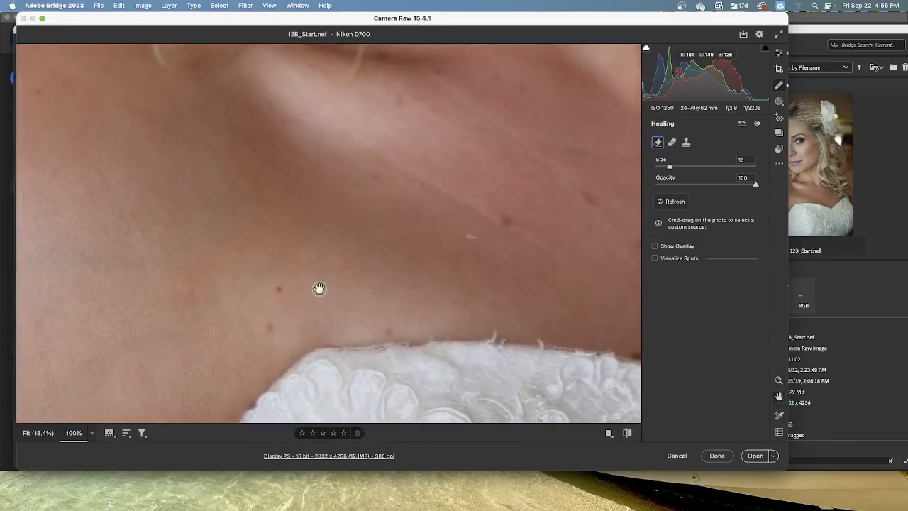
left_click_drag(501, 218, 261, 237)
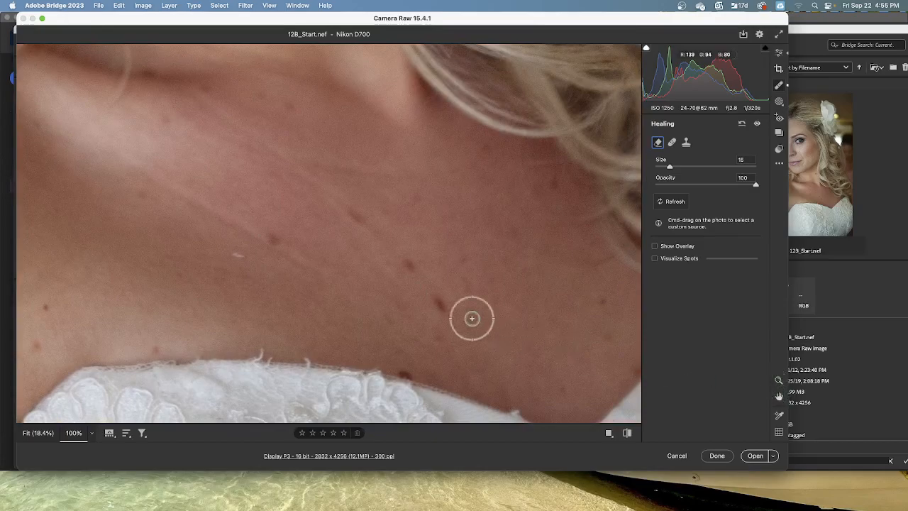
left_click(438, 304)
left_click(407, 261)
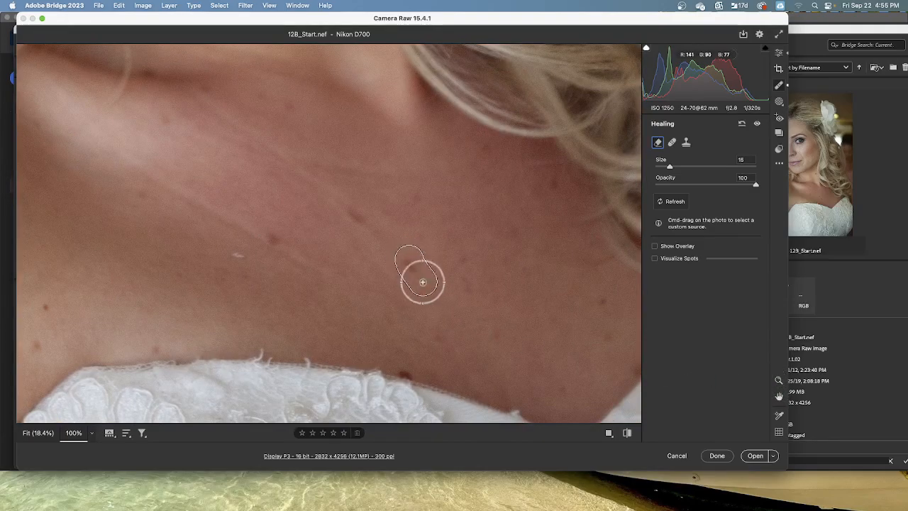
left_click_drag(341, 196, 354, 223)
left_click_drag(270, 229, 274, 254)
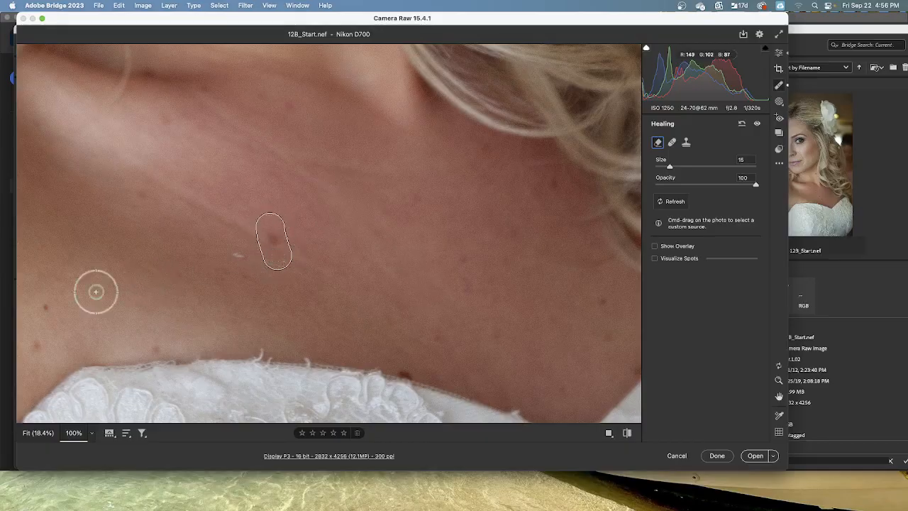
left_click_drag(45, 305, 46, 317)
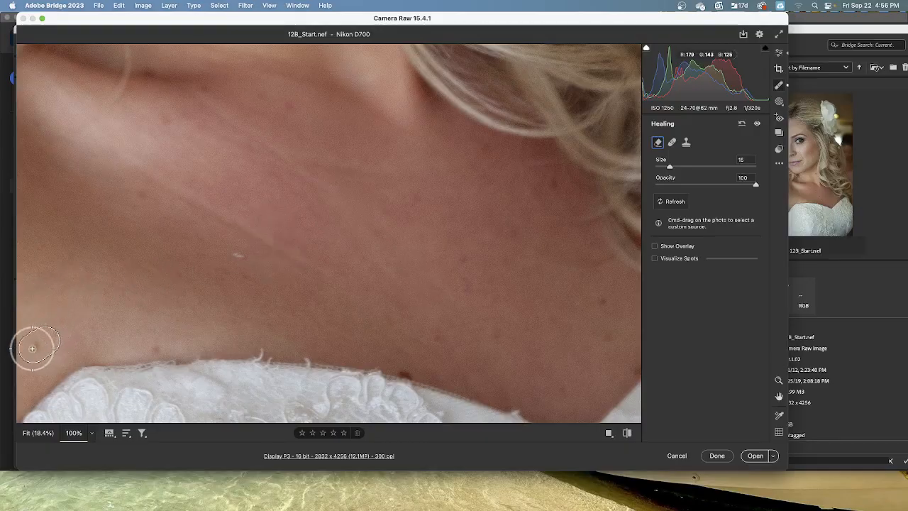
left_click(605, 301)
left_click(409, 366)
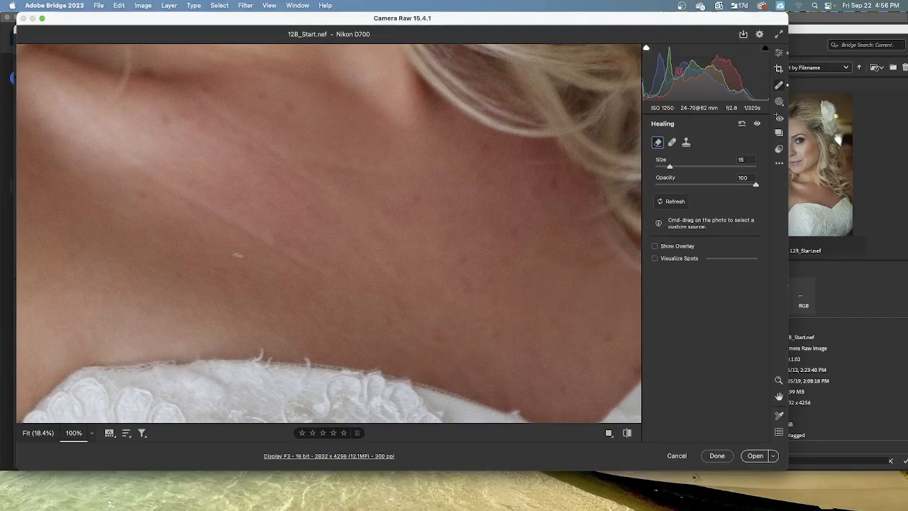
left_click_drag(512, 181, 537, 217)
- Remove the smile lines on the near cheek and the crease beside the mouth corner with Content-Aware Remove
left_click(779, 396)
left_click_drag(532, 154, 639, 403)
left_click_drag(558, 277, 677, 371)
left_click_drag(590, 169, 611, 322)
left_click(781, 399)
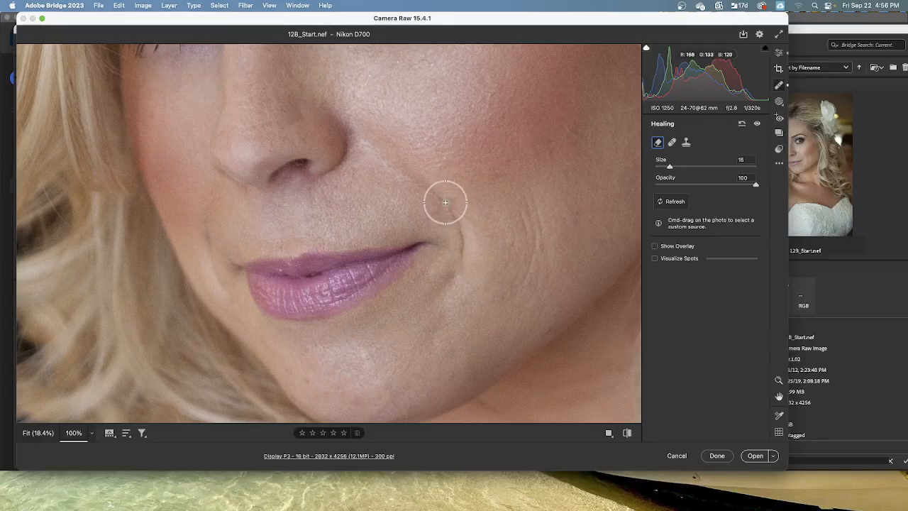
left_click(511, 277)
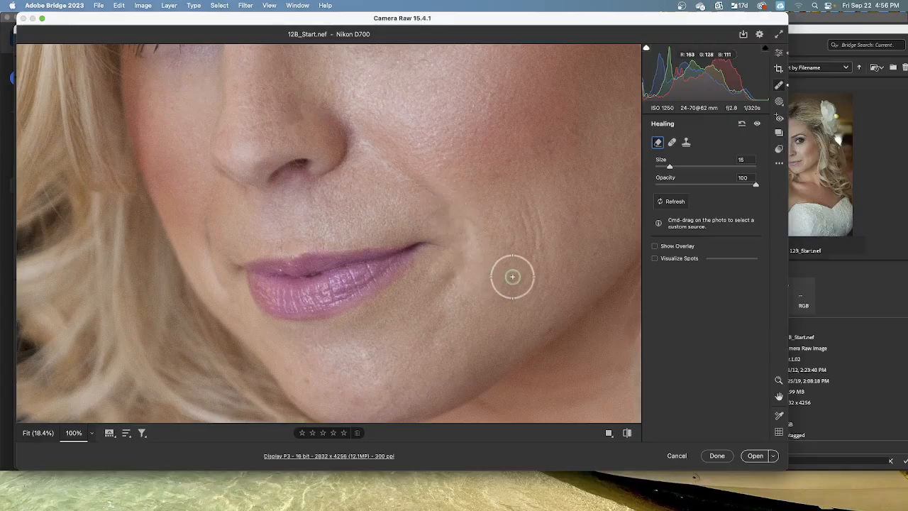
left_click_drag(533, 203, 543, 284)
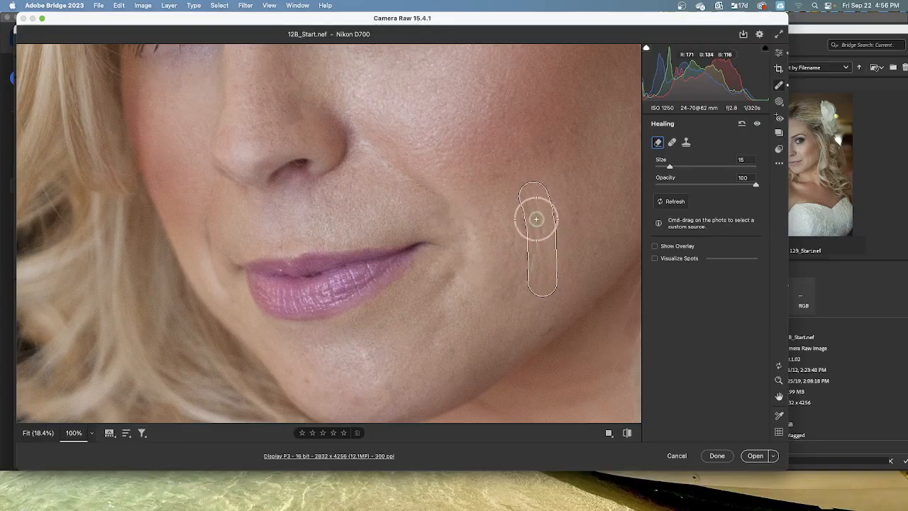
left_click_drag(422, 249, 432, 341)
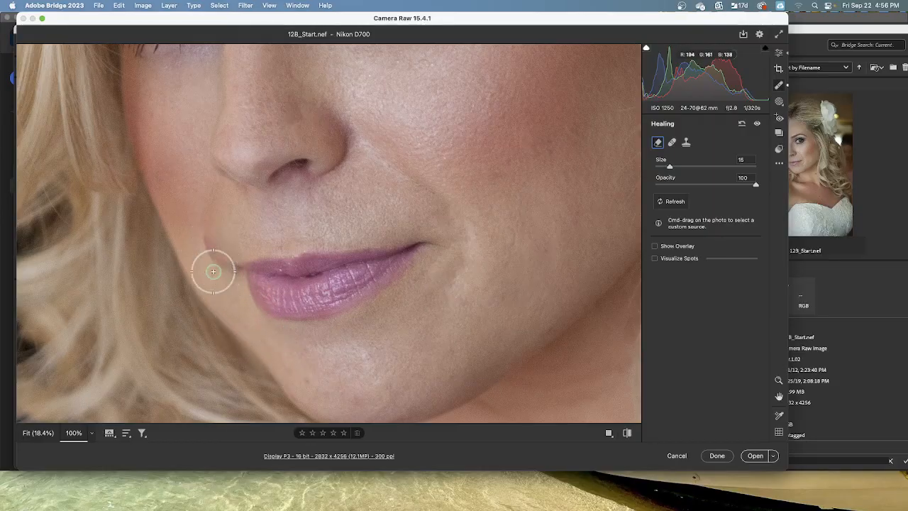
- Try to remove the crease by the mouth corner nearest the hair, undo that stroke, and heal a spot on the near lower cheek
left_click_drag(192, 229, 220, 271)
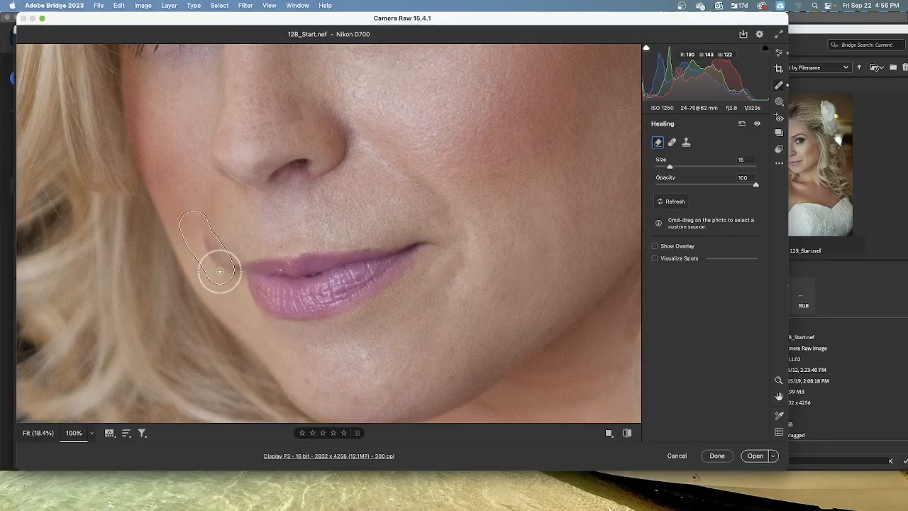
key("super+z")
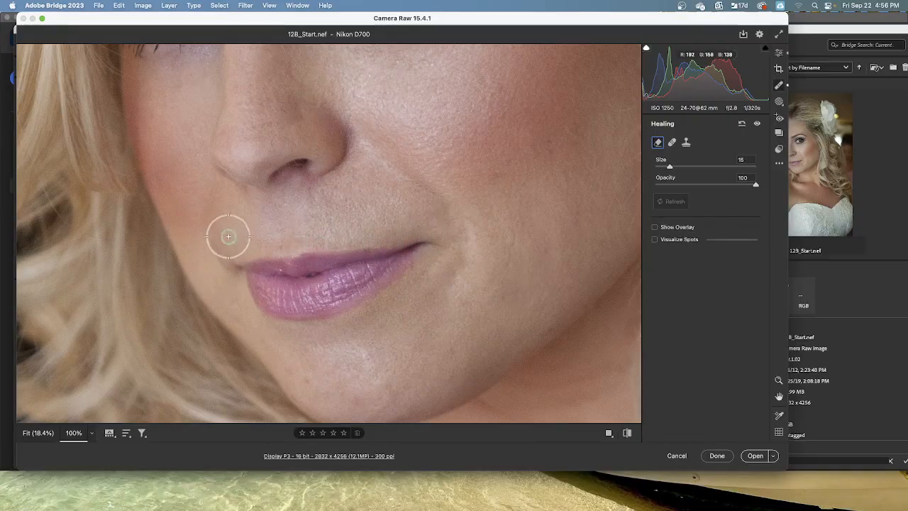
left_click(508, 255)
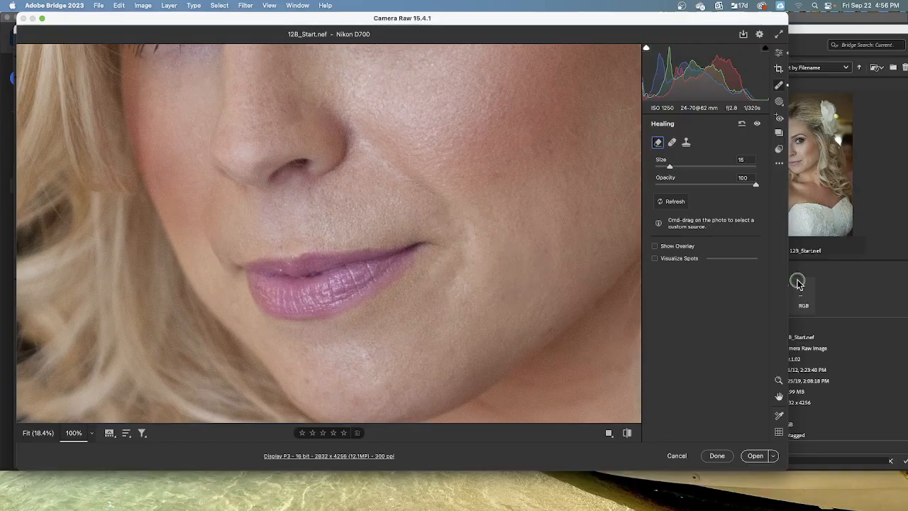